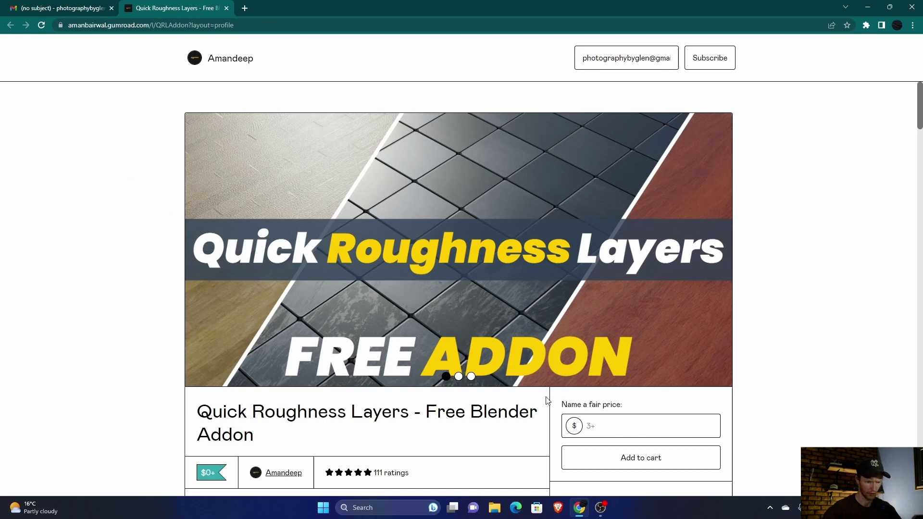
Claim the free Quick Roughness Layers addon, download its Imperfections and v1.1.0 ZIPs, and open Downloads
{"action": "left_click", "coordinate": [589, 426]}
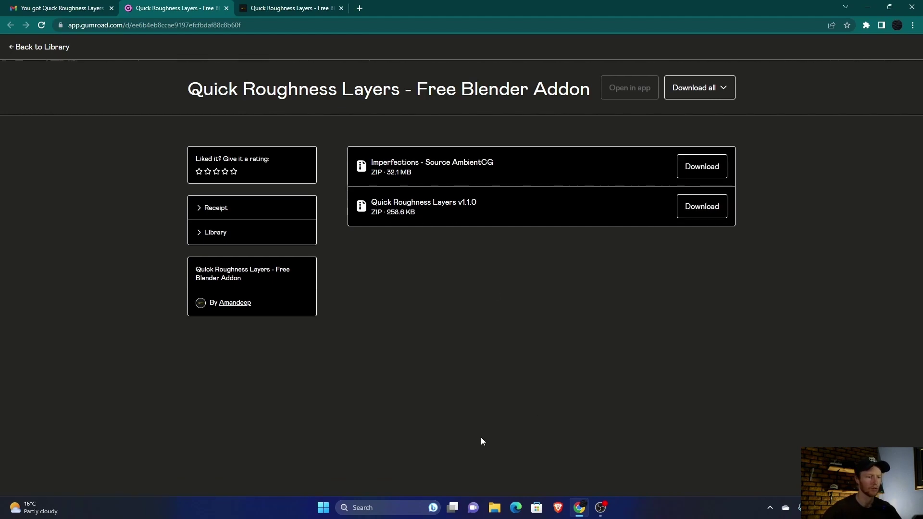
{"action": "left_click", "coordinate": [494, 507]}
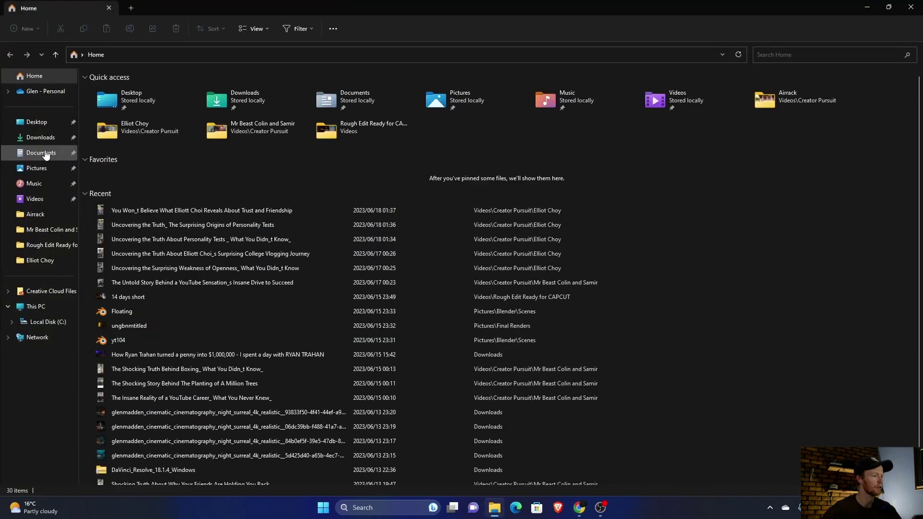
Check the Imperfections ZIP in the Downloads folder, then return to the Blender Suzanne scene
{"action": "left_click", "coordinate": [41, 139]}
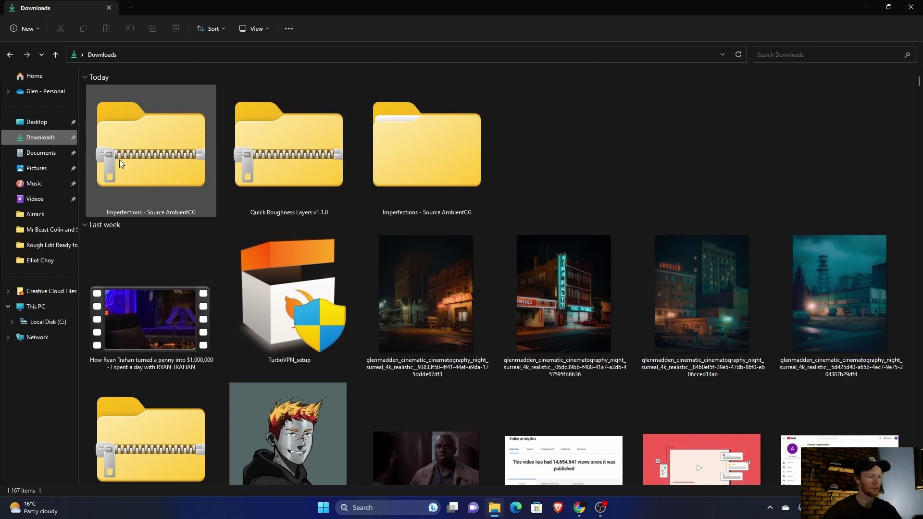
{"action": "right_click", "coordinate": [170, 153]}
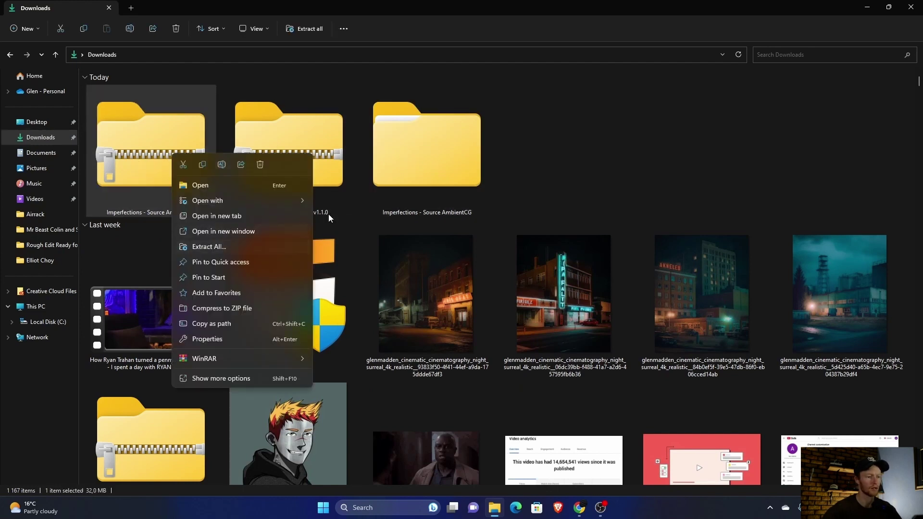
{"action": "left_click", "coordinate": [535, 171]}
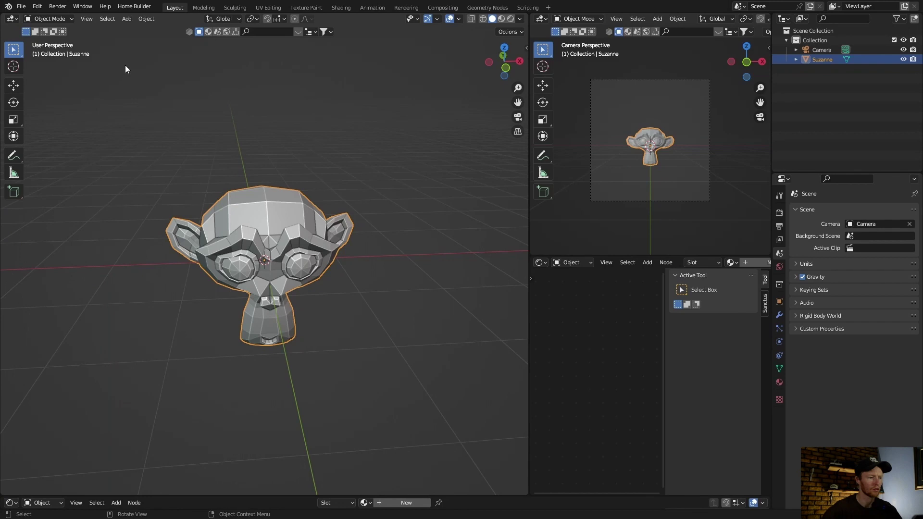
Install Quick Roughness Layers v1.1.0 from the Downloads ZIP and locate it in the add-on list
{"action": "left_click", "coordinate": [38, 9]}
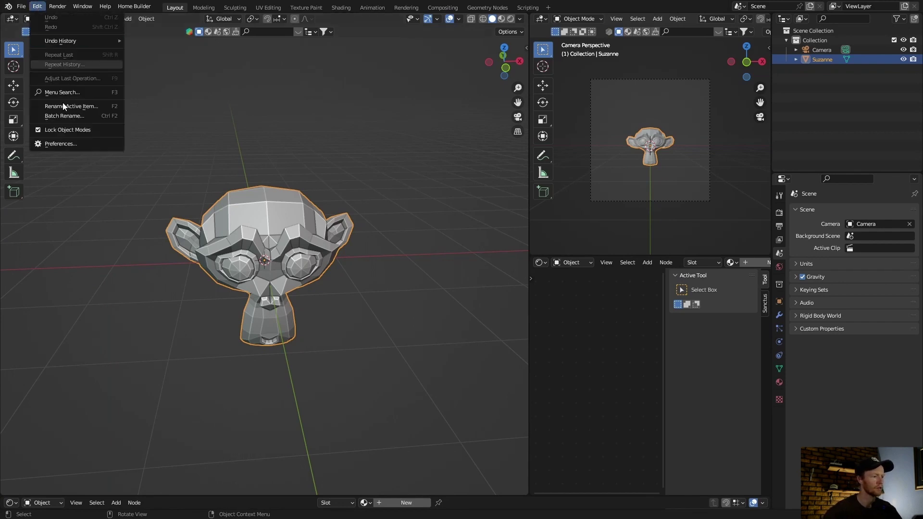
{"action": "left_click", "coordinate": [56, 145]}
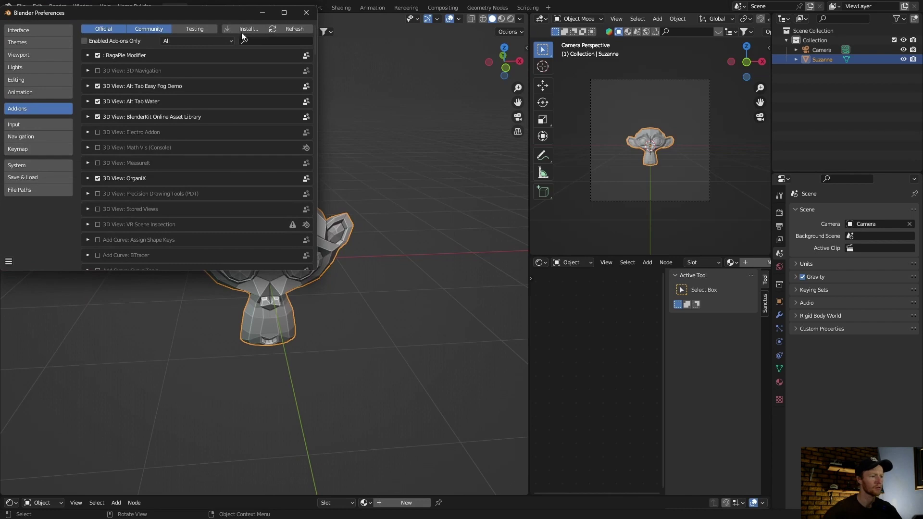
{"action": "left_click", "coordinate": [240, 30]}
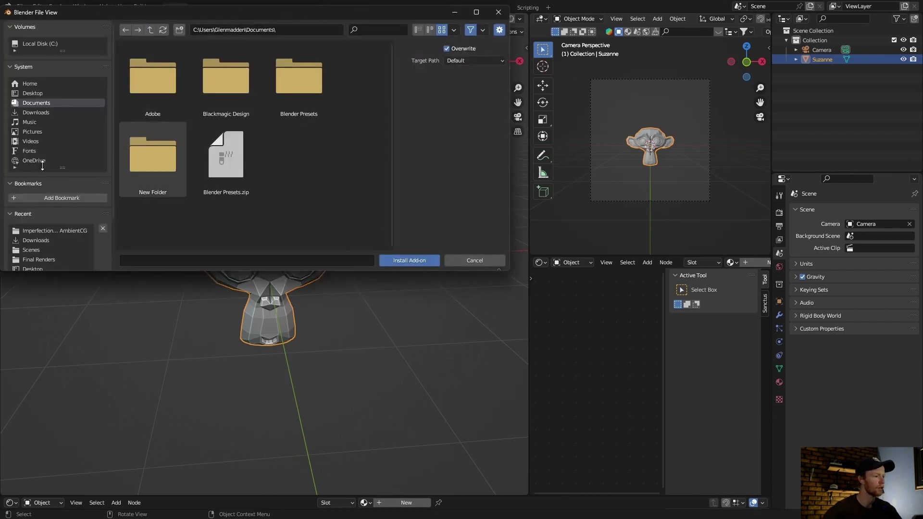
{"action": "left_click", "coordinate": [36, 112]}
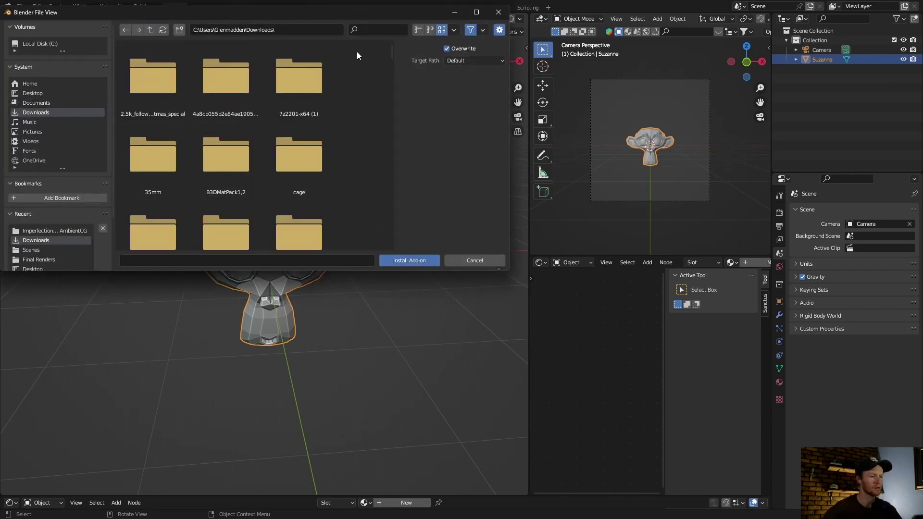
{"action": "left_click", "coordinate": [367, 34]}
{"action": "type", "text": "qu"}
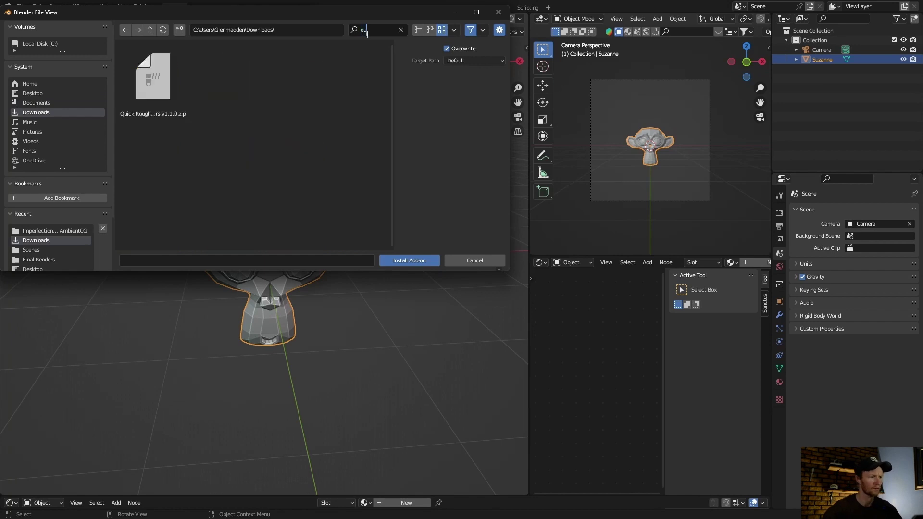
{"action": "double_click", "coordinate": [150, 90]}
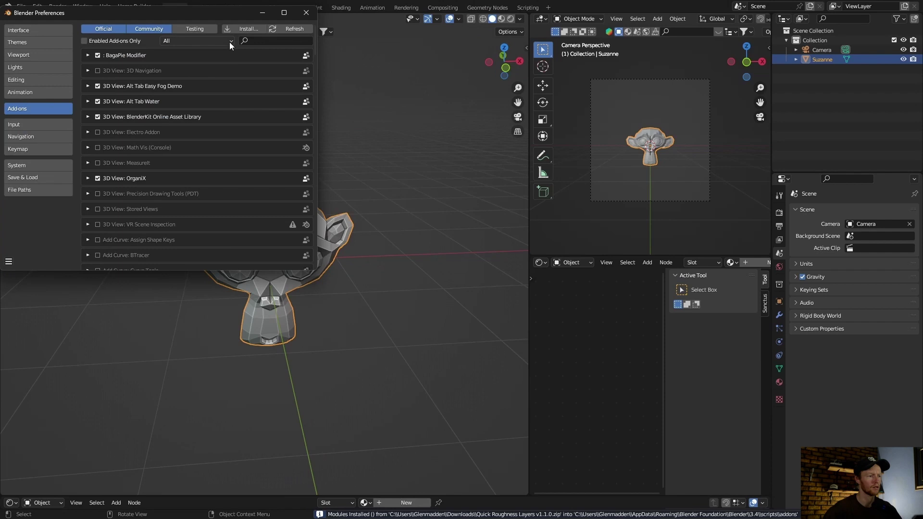
{"action": "left_click", "coordinate": [255, 41]}
{"action": "type", "text": "qu"}
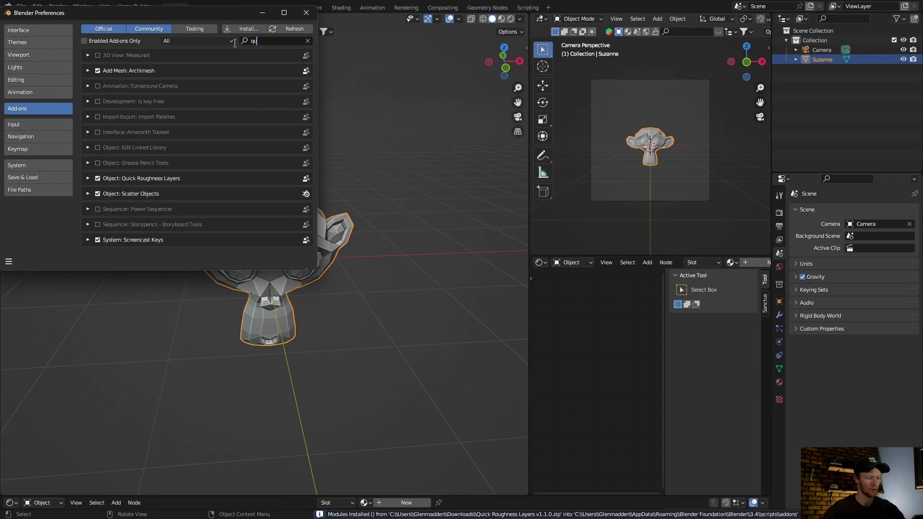
{"action": "type", "text": "i"}
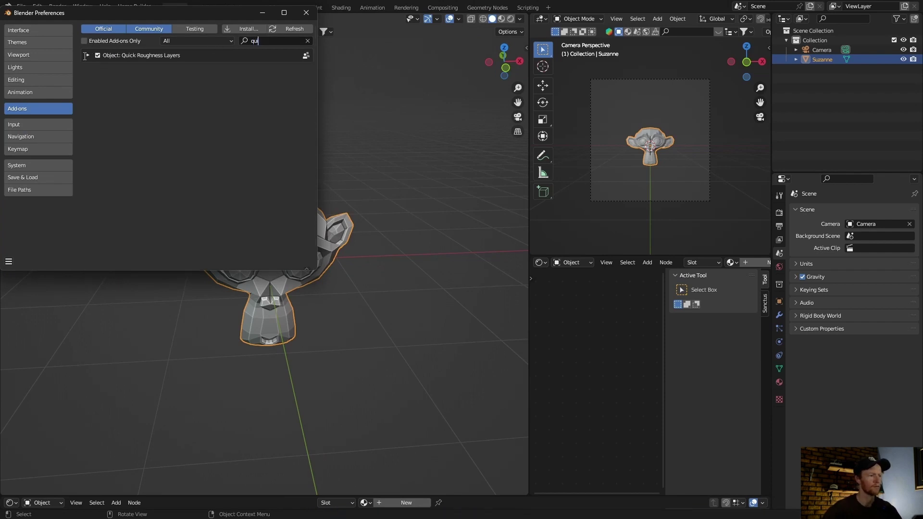
Set the add-on's Roughness Maps Dir to the Imperfections - Source AmbientCG textures and close Preferences
{"action": "left_click", "coordinate": [87, 55]}
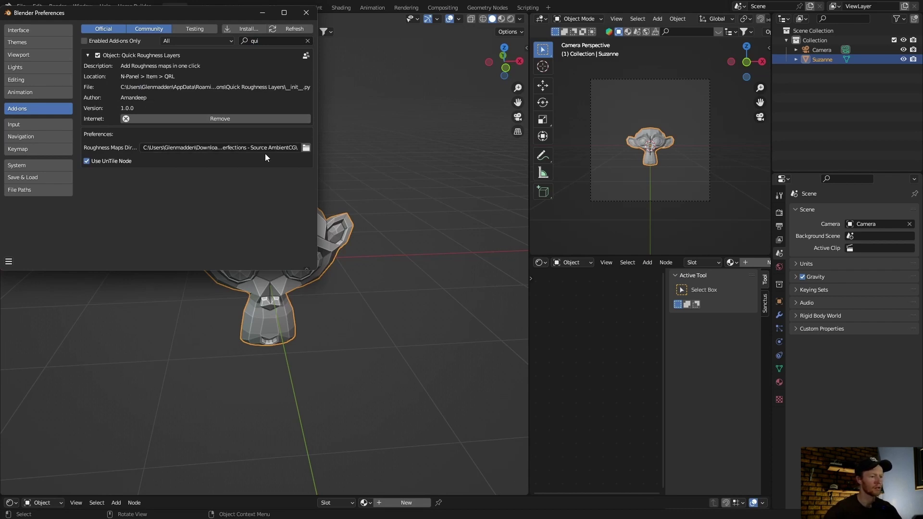
{"action": "left_click", "coordinate": [306, 148]}
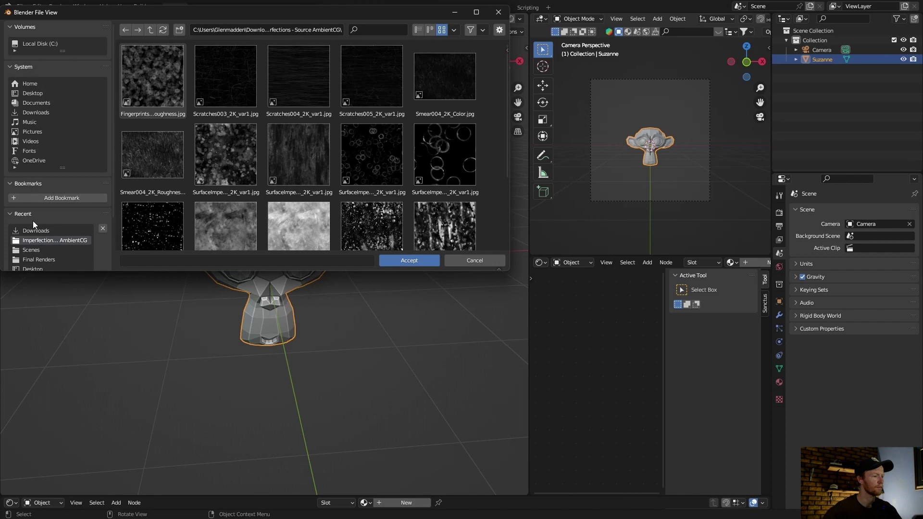
{"action": "left_click", "coordinate": [34, 112]}
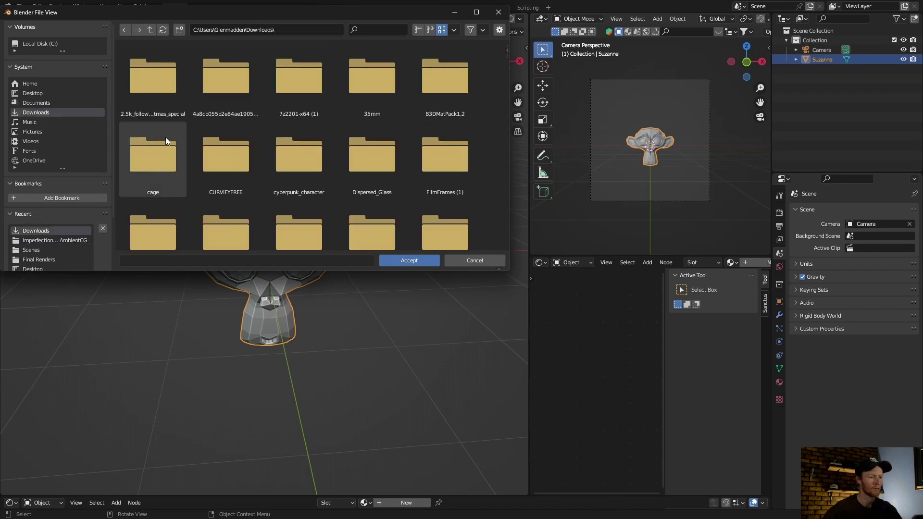
{"action": "scroll", "coordinate": [174, 135], "scroll_direction": "down", "scroll_amount": 5}
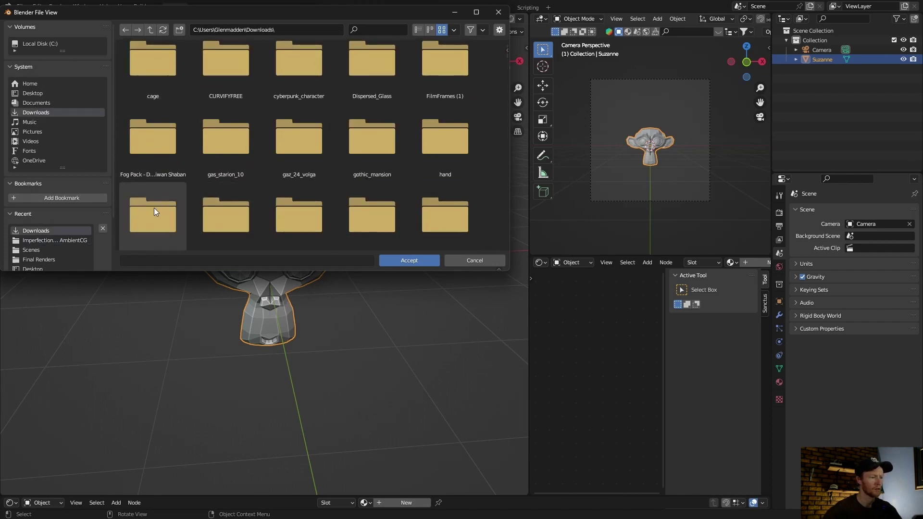
{"action": "double_click", "coordinate": [448, 188]}
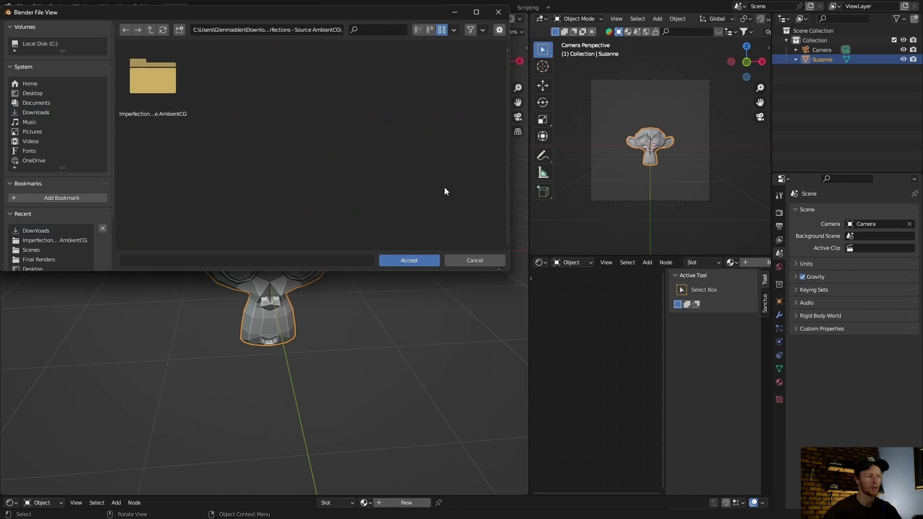
{"action": "double_click", "coordinate": [142, 92]}
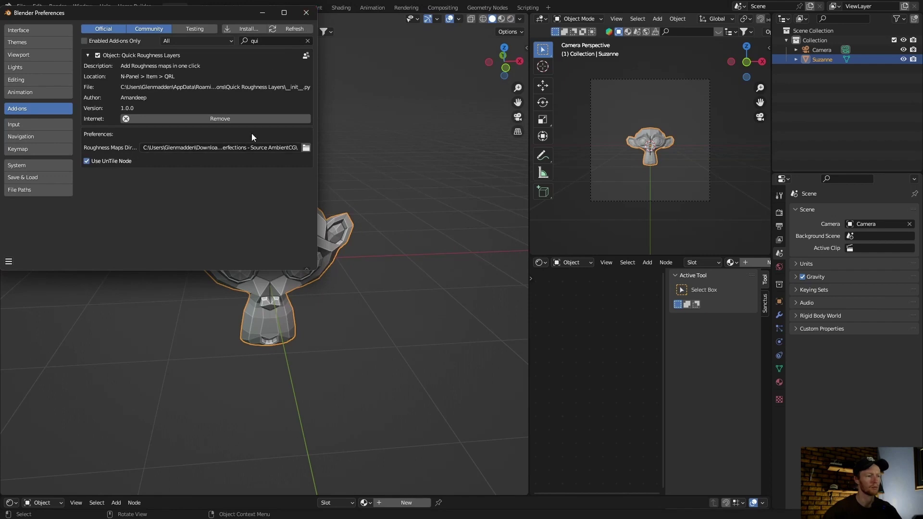
{"action": "left_click", "coordinate": [306, 14]}
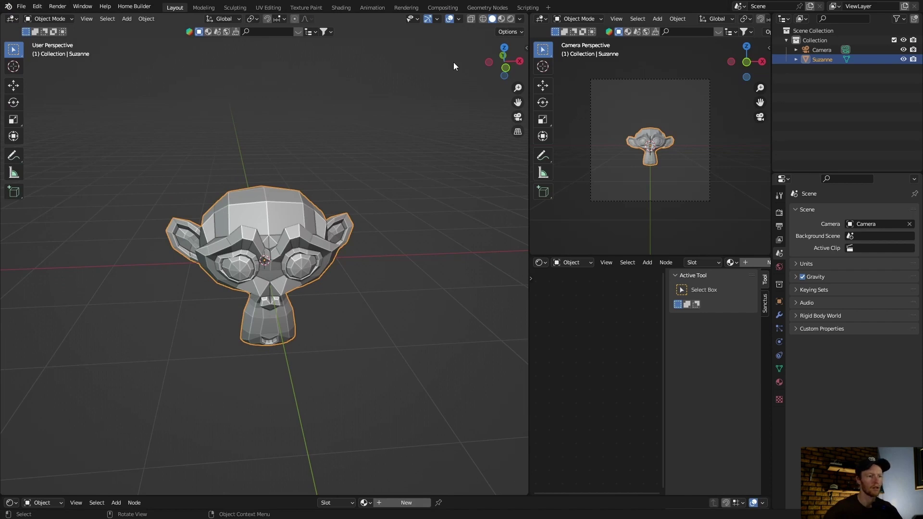
Switch to Rendered shading with Scene World lighting off and zoom in on Suzanne
{"action": "left_click", "coordinate": [511, 18]}
{"action": "left_click", "coordinate": [506, 20]}
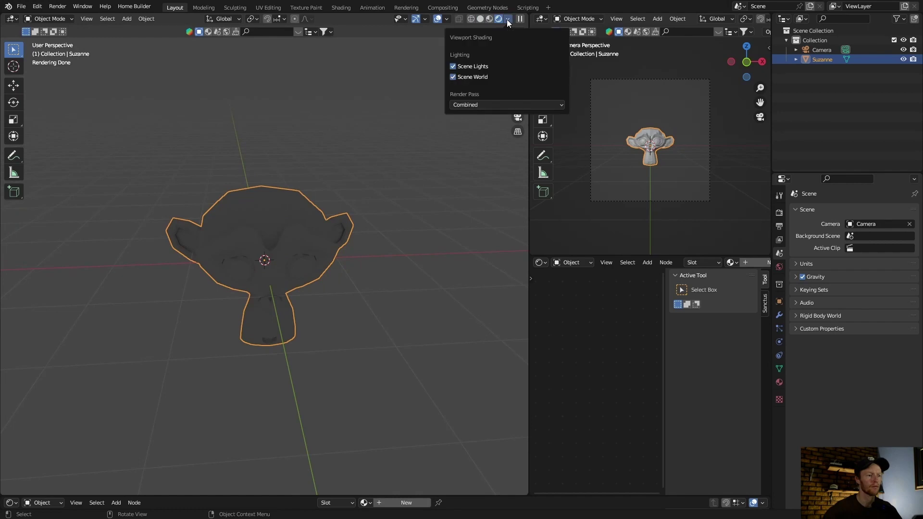
{"action": "left_click", "coordinate": [453, 77]}
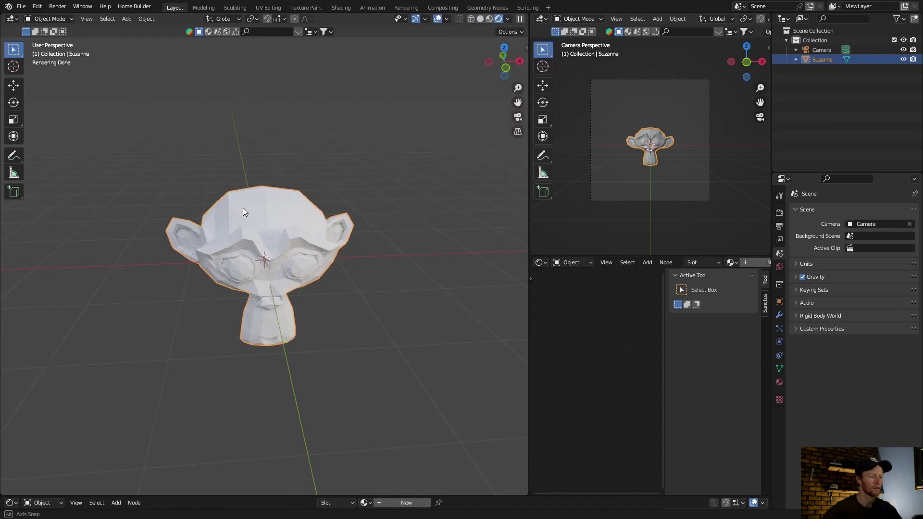
{"action": "scroll", "coordinate": [256, 193], "scroll_direction": "up", "scroll_amount": 3}
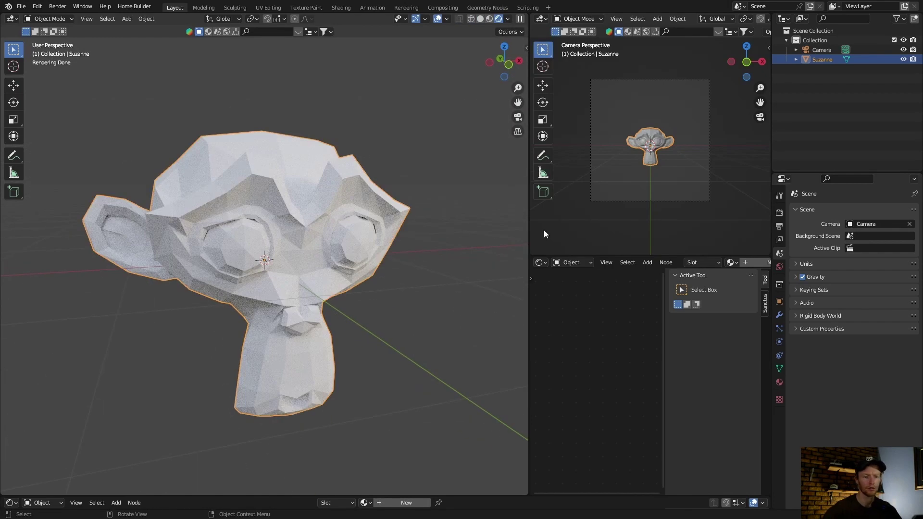
{"action": "left_click", "coordinate": [776, 383]}
{"action": "left_click", "coordinate": [830, 255]}
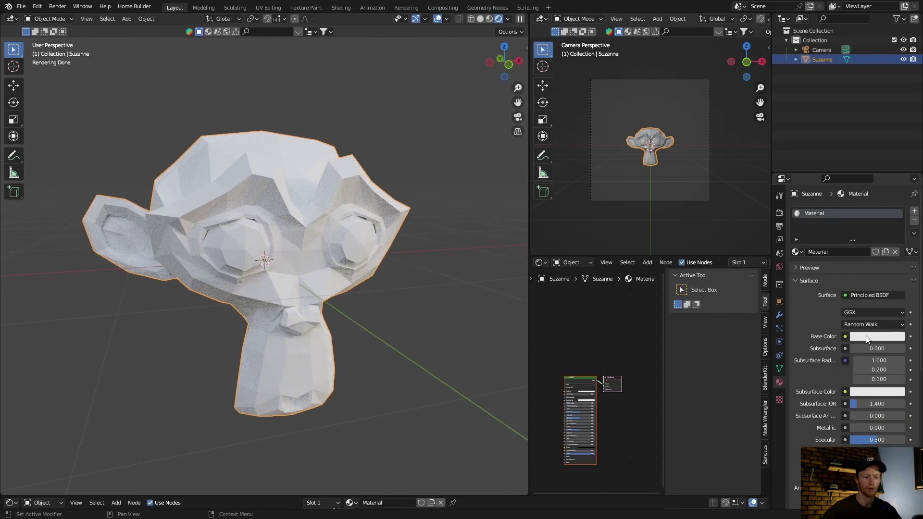
{"action": "left_click", "coordinate": [866, 337]}
{"action": "left_click", "coordinate": [832, 257]}
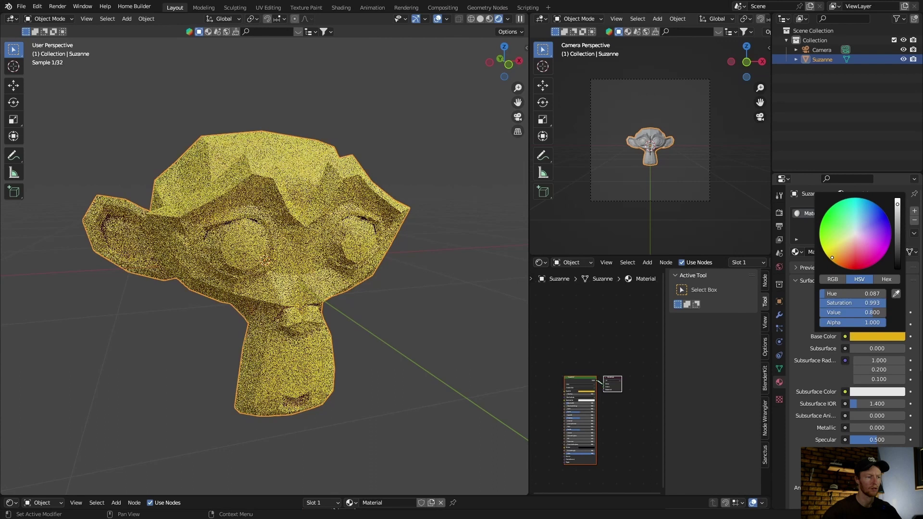
{"action": "mouse_move", "coordinate": [832, 258]}
{"action": "left_mouse_down"}
{"action": "mouse_move", "coordinate": [842, 267]}
{"action": "mouse_move", "coordinate": [881, 258]}
{"action": "mouse_move", "coordinate": [871, 202]}
{"action": "mouse_move", "coordinate": [861, 201]}
{"action": "mouse_move", "coordinate": [854, 234]}
{"action": "left_mouse_up"}
{"action": "left_click_drag", "start_coordinate": [897, 204], "coordinate": [896, 238]}
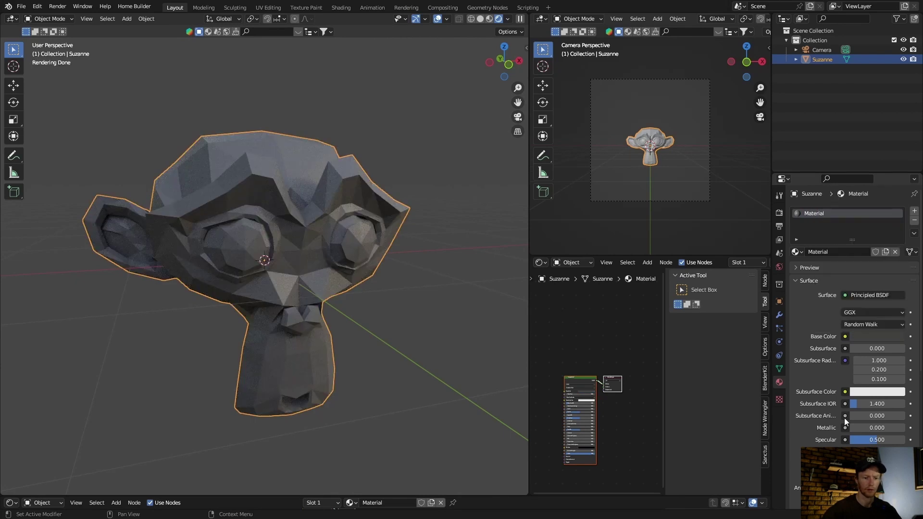
{"action": "left_click_drag", "start_coordinate": [854, 427], "coordinate": [903, 427]}
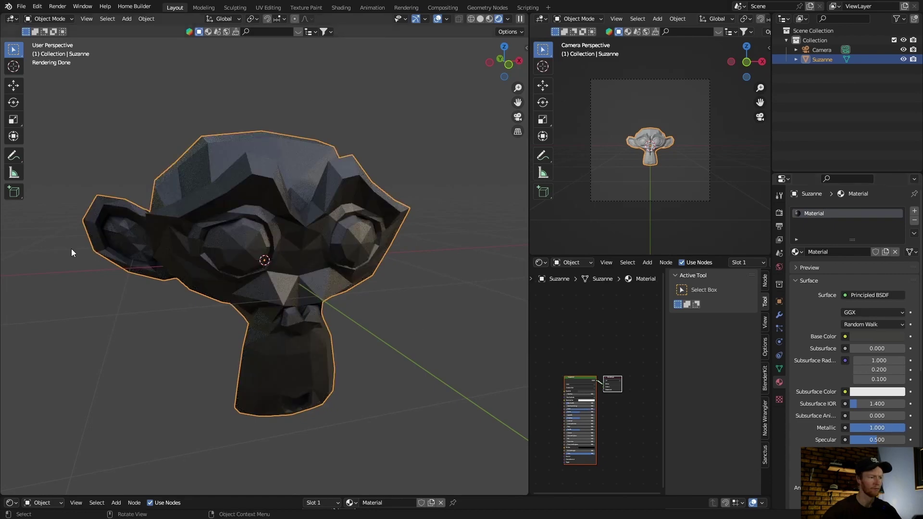
{"action": "middle_click_drag", "start_coordinate": [72, 249], "coordinate": [155, 256]}
{"action": "scroll", "coordinate": [155, 256], "scroll_direction": "up", "scroll_amount": 5}
{"action": "middle_click_drag", "start_coordinate": [249, 232], "coordinate": [239, 232]}
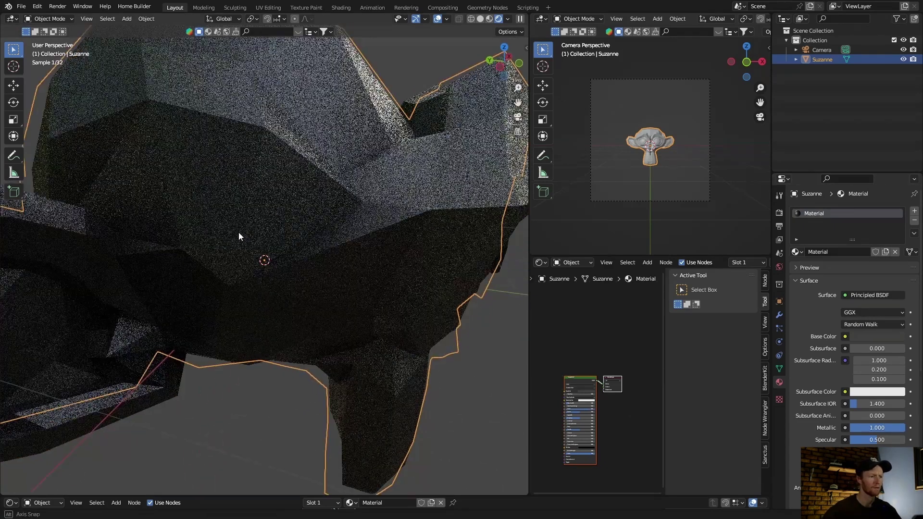
{"action": "scroll", "coordinate": [238, 232], "scroll_direction": "down", "scroll_amount": 6}
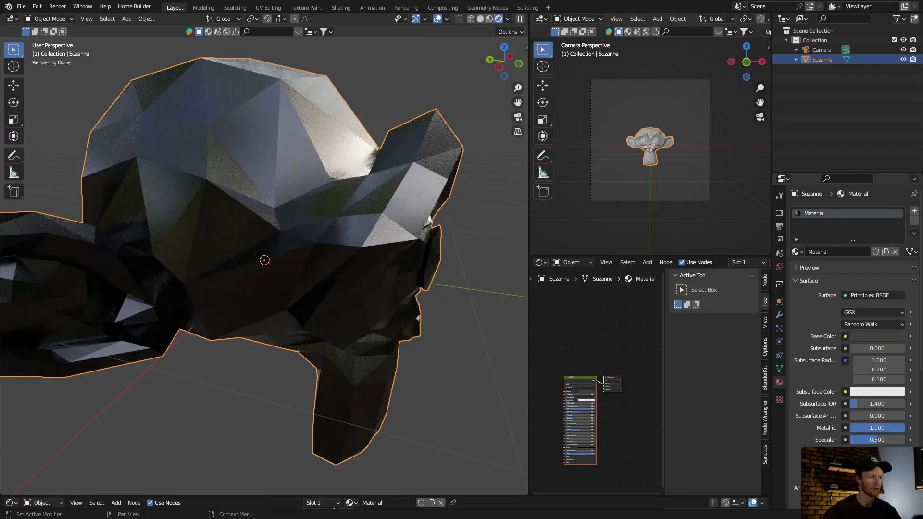
{"action": "middle_click_drag", "start_coordinate": [269, 269], "coordinate": [347, 270]}
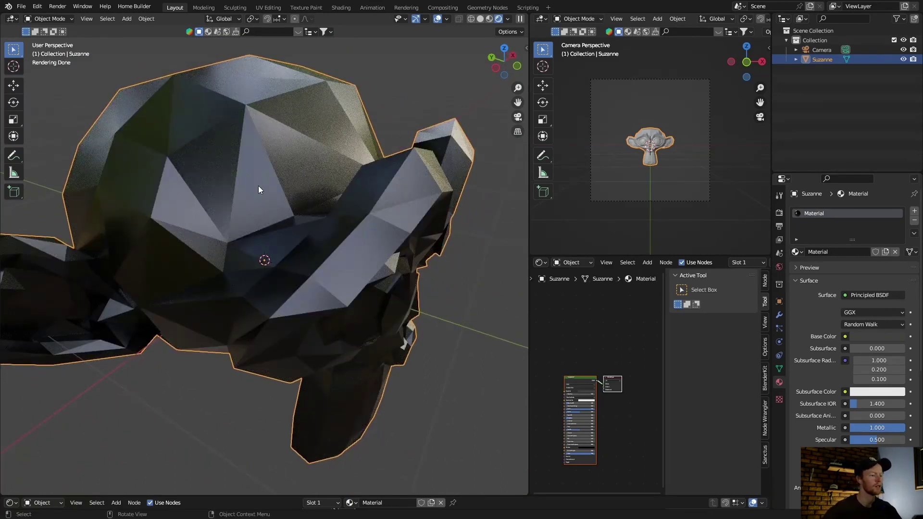
{"action": "scroll", "coordinate": [258, 185], "scroll_direction": "down", "scroll_amount": 3}
{"action": "scroll", "coordinate": [258, 186], "scroll_direction": "up", "scroll_amount": 3}
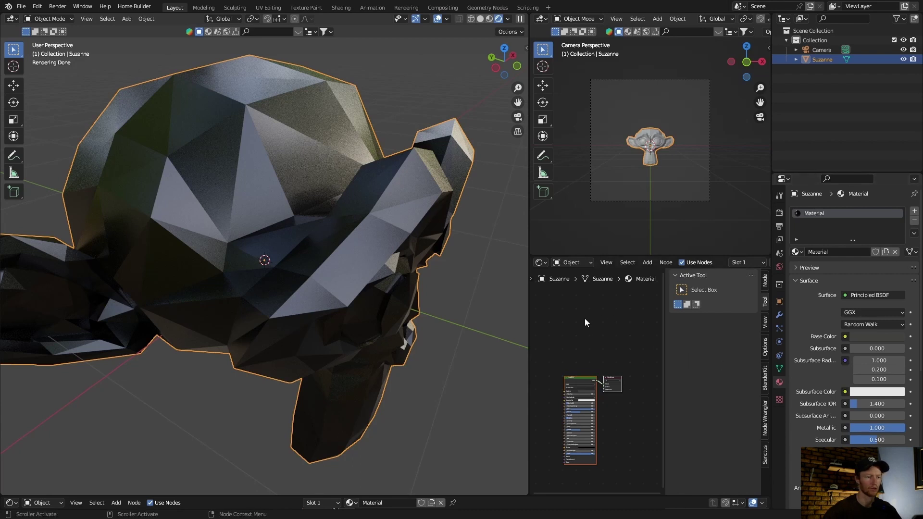
{"action": "mouse_move", "coordinate": [525, 50]}
{"action": "left_mouse_down"}
{"action": "mouse_move", "coordinate": [392, 50]}
{"action": "mouse_move", "coordinate": [519, 50]}
{"action": "left_mouse_up"}
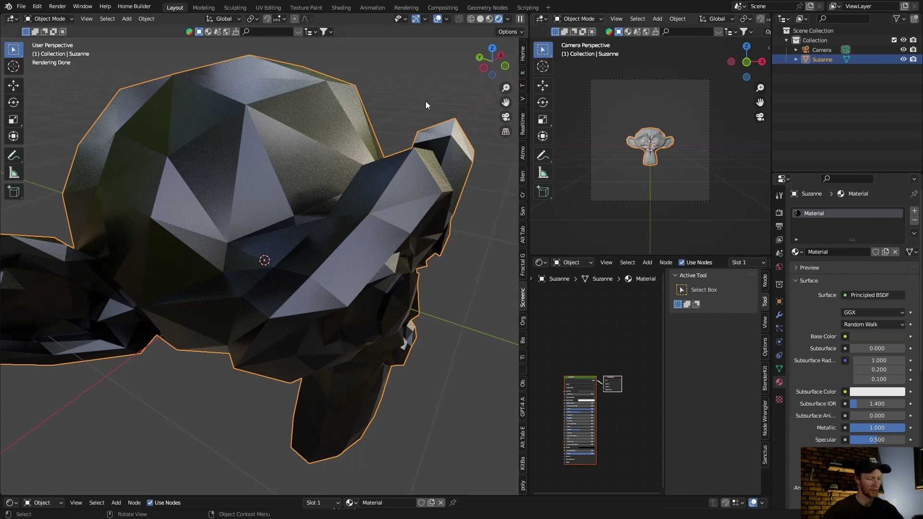
Show the sidebar QRL panel and set its folder to Imperfections - Source AmbientCG
{"action": "key", "text": "n"}
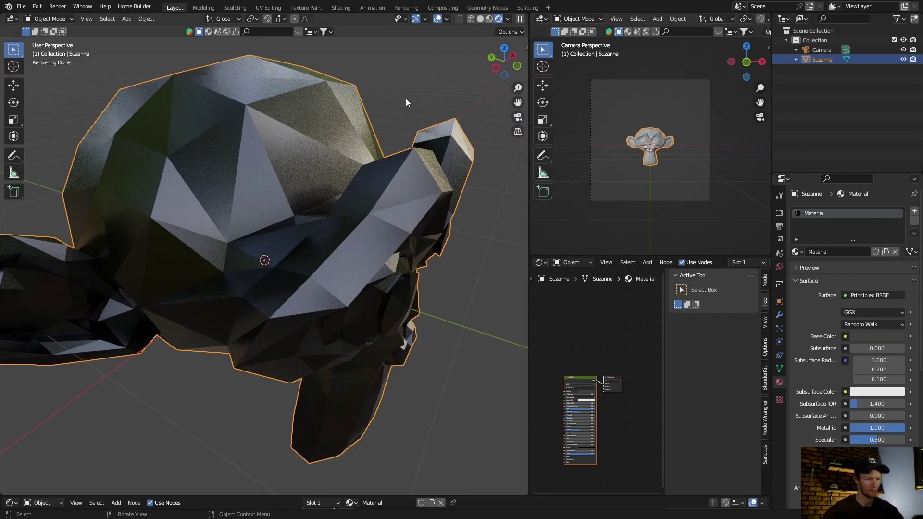
{"action": "key", "text": "n"}
{"action": "left_click", "coordinate": [521, 84]}
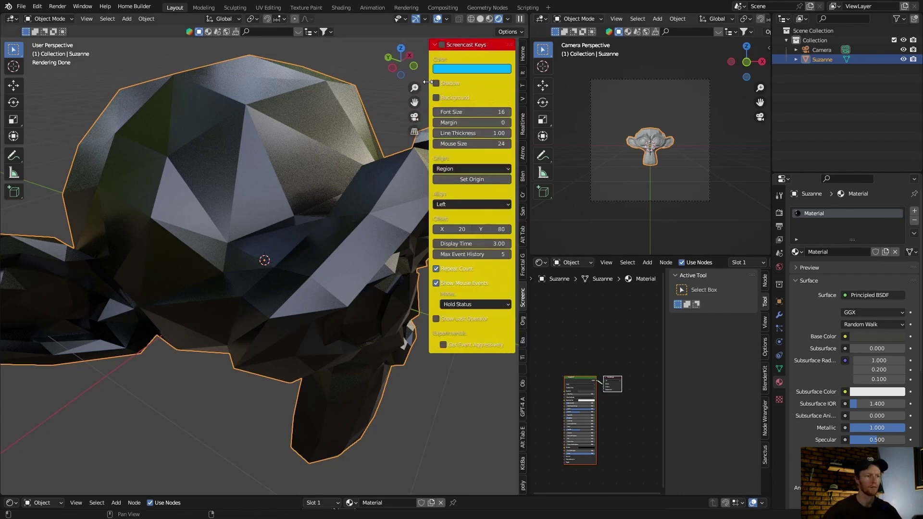
{"action": "left_click", "coordinate": [521, 72]}
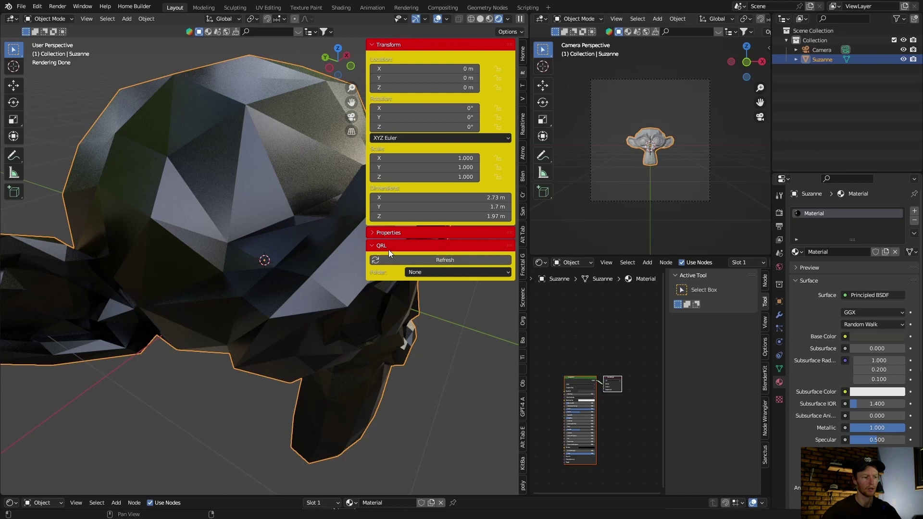
{"action": "left_click", "coordinate": [412, 259]}
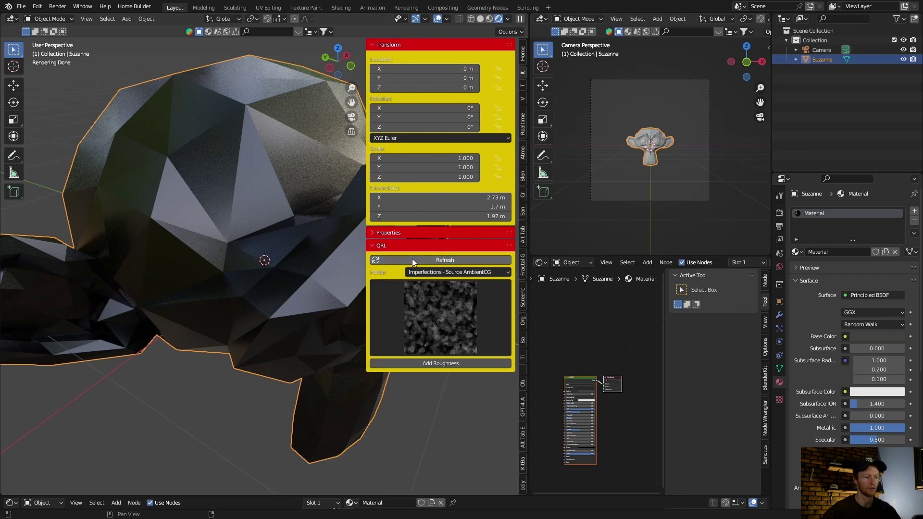
{"action": "left_click", "coordinate": [430, 319]}
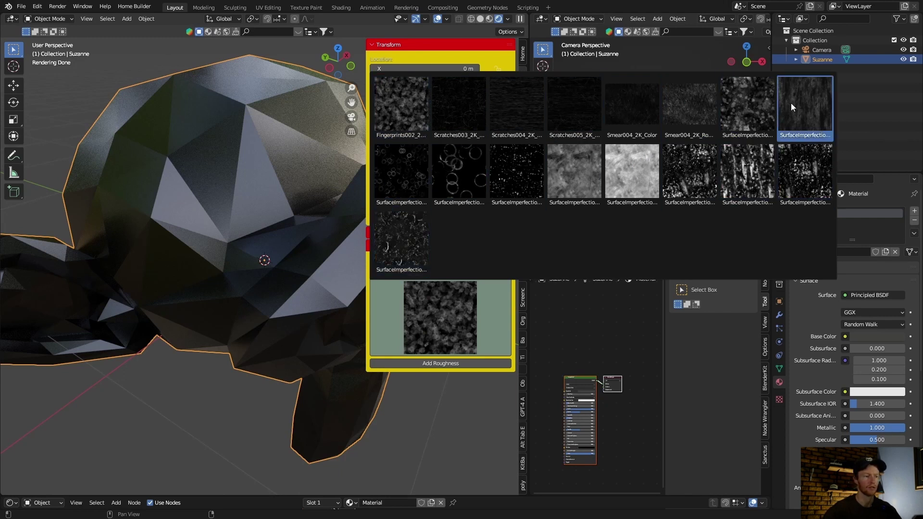
Add Fingerprints002 as a roughness layer with UnTile scale 6.300 and amount 0.736
{"action": "left_click", "coordinate": [397, 103]}
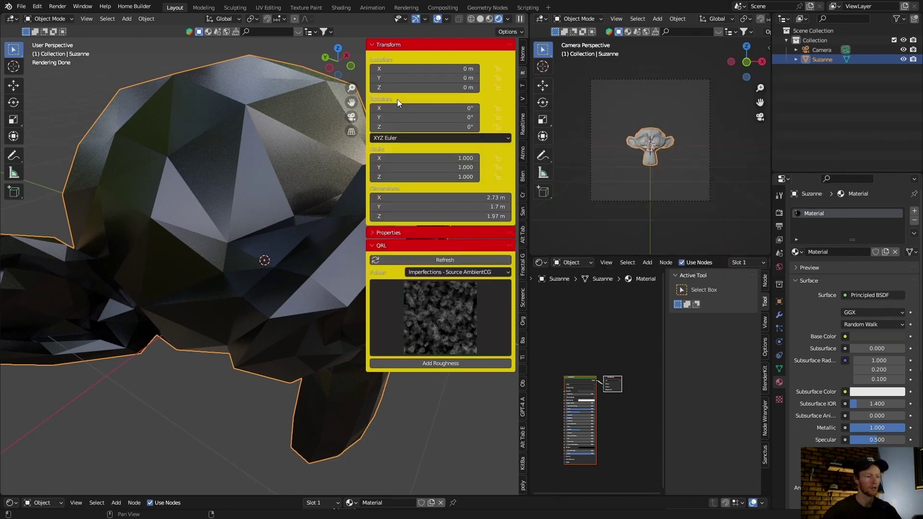
{"action": "left_click", "coordinate": [426, 361]}
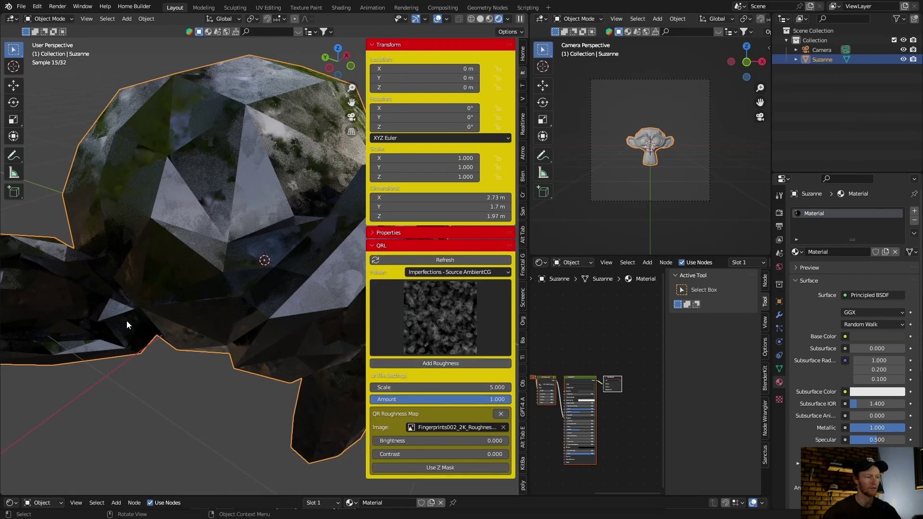
{"action": "middle_click_drag", "start_coordinate": [126, 320], "coordinate": [316, 318]}
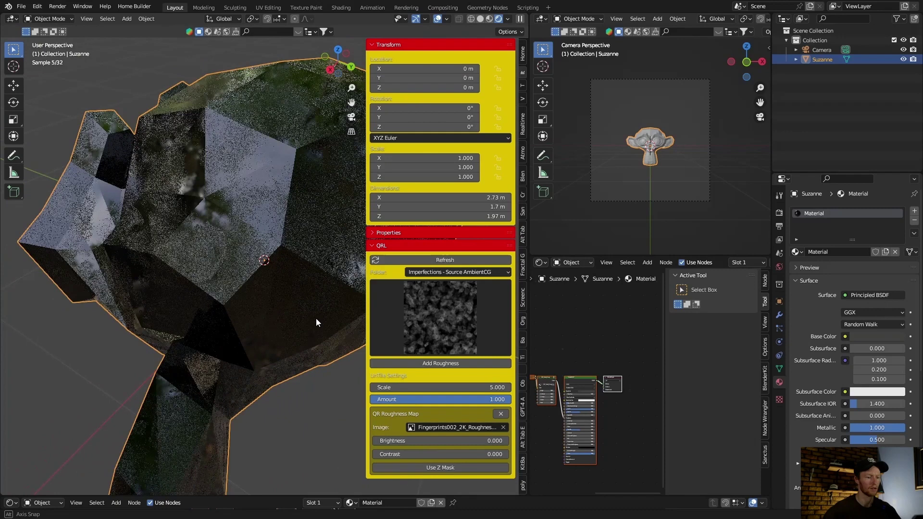
{"action": "left_click_drag", "start_coordinate": [392, 387], "coordinate": [409, 399]}
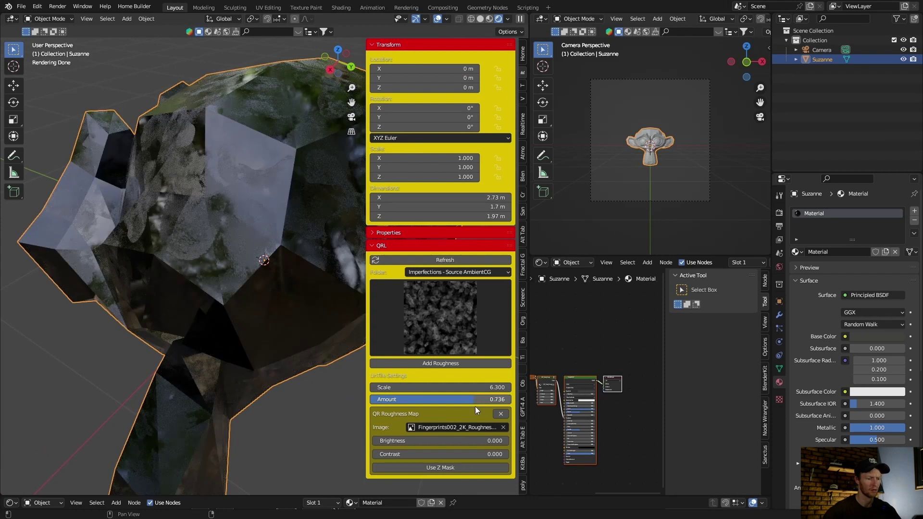
Add a second SurfaceImperfections roughness layer and lower the UnTile scale to 3.900
{"action": "left_click", "coordinate": [426, 299]}
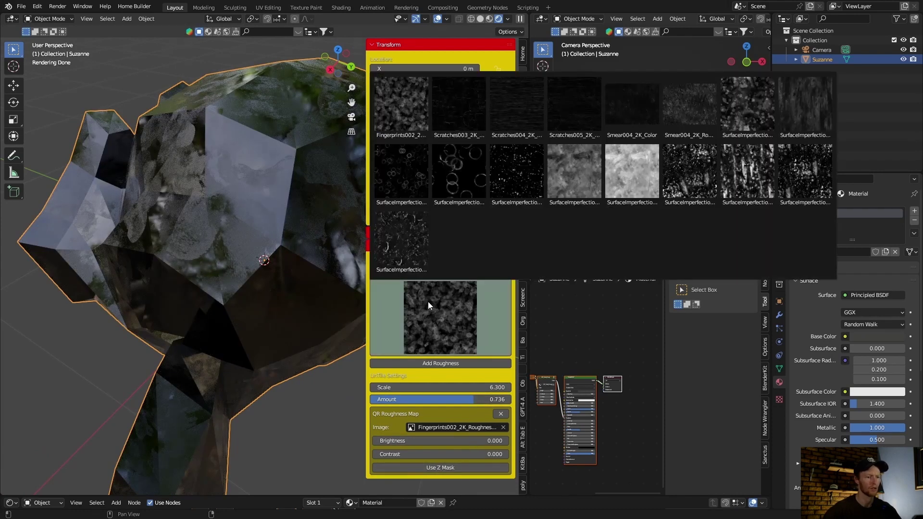
{"action": "left_click", "coordinate": [583, 178]}
{"action": "left_click", "coordinate": [441, 364]}
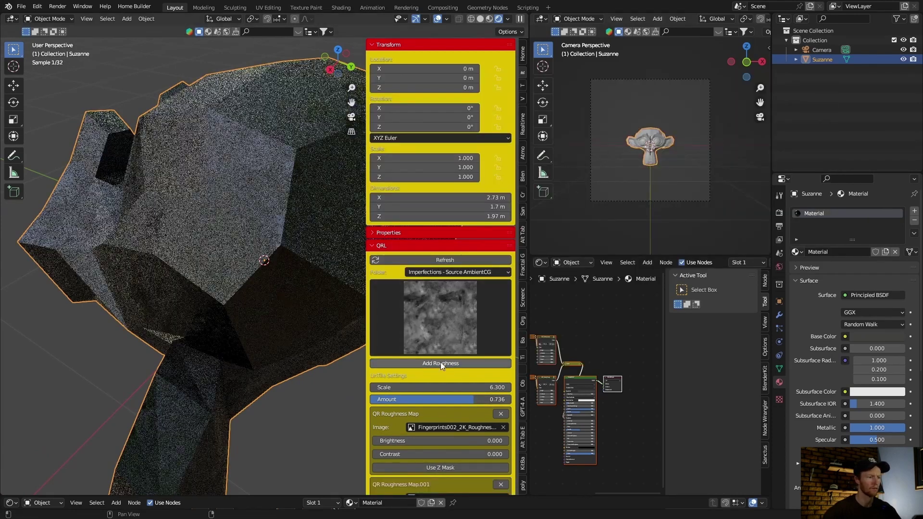
{"action": "middle_click_drag", "start_coordinate": [209, 278], "coordinate": [241, 279]}
{"action": "scroll", "coordinate": [240, 280], "scroll_direction": "up", "scroll_amount": 5}
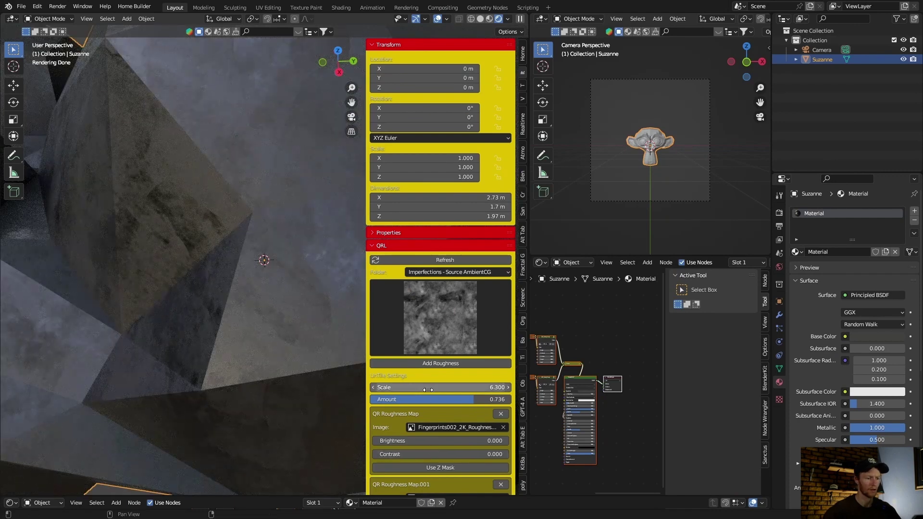
{"action": "left_click_drag", "start_coordinate": [486, 388], "coordinate": [433, 387]}
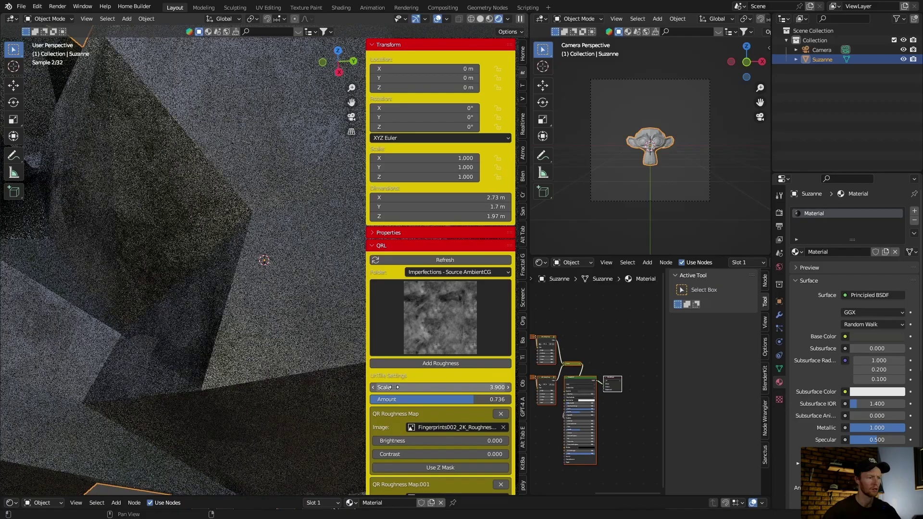
{"action": "middle_click_drag", "start_coordinate": [137, 316], "coordinate": [203, 233]}
Add the circles SurfaceImperfections texture as a third layer; set fingerprint Brightness -10, Contrast 4.2
{"action": "left_click", "coordinate": [428, 308]}
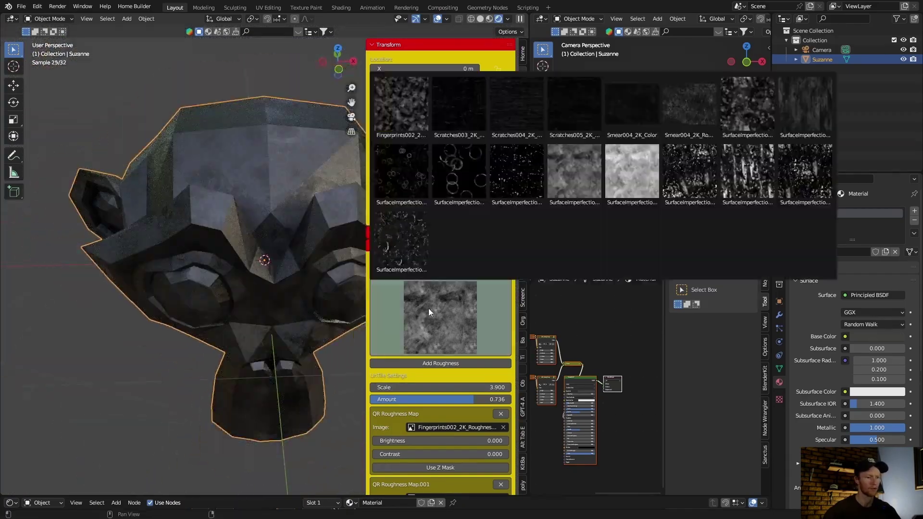
{"action": "left_click", "coordinate": [446, 166]}
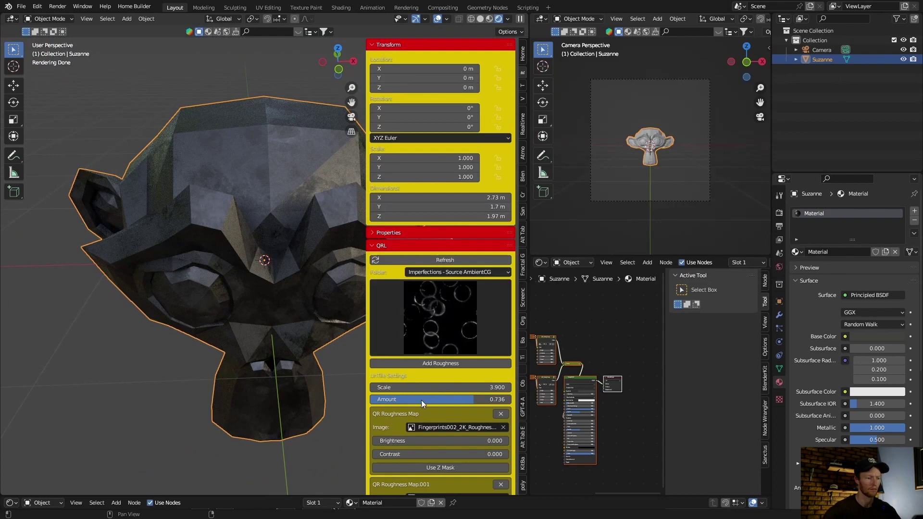
{"action": "left_click", "coordinate": [419, 362]}
{"action": "middle_click_drag", "start_coordinate": [163, 323], "coordinate": [119, 294]}
{"action": "scroll", "coordinate": [235, 324], "scroll_direction": "up", "scroll_amount": 4}
{"action": "scroll", "coordinate": [235, 324], "scroll_direction": "down", "scroll_amount": 5}
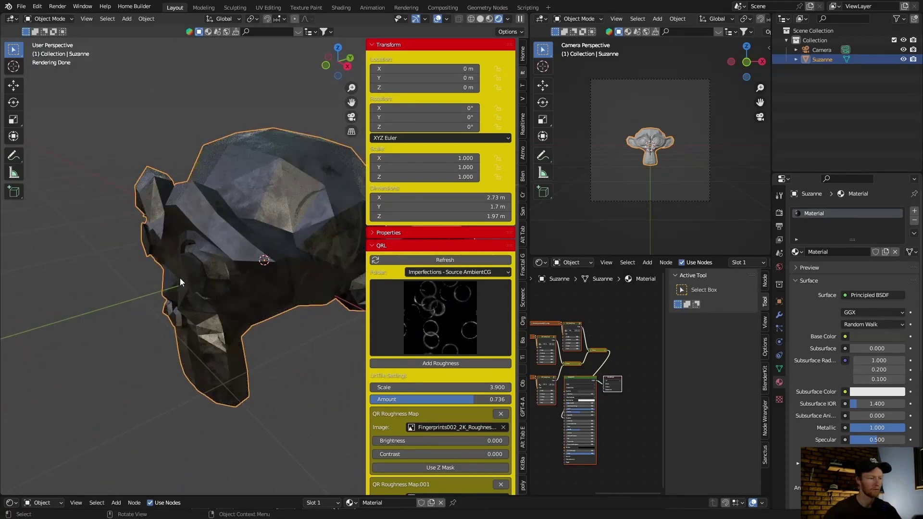
{"action": "scroll", "coordinate": [457, 403], "scroll_direction": "down", "scroll_amount": 6}
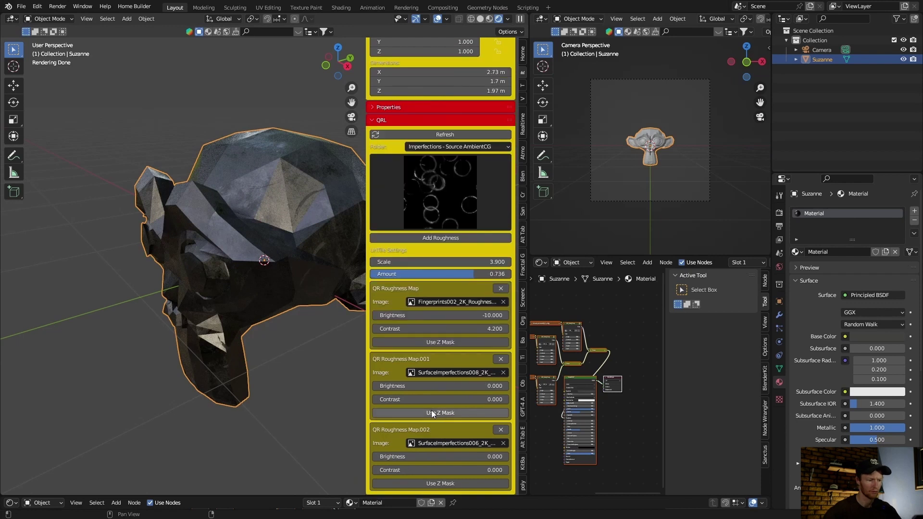
Remove all three QR Roughness Map layers from Suzanne's material
{"action": "left_click", "coordinate": [499, 289]}
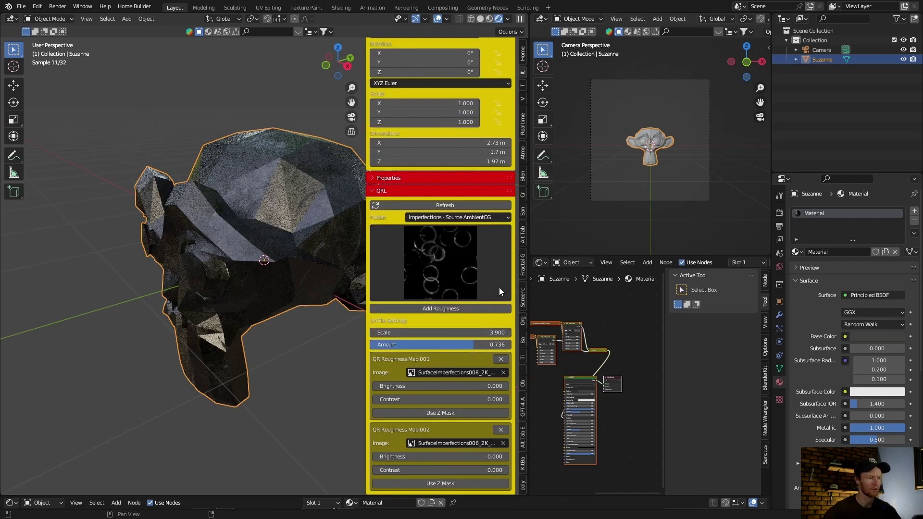
{"action": "left_click", "coordinate": [501, 359]}
{"action": "left_click", "coordinate": [499, 413]}
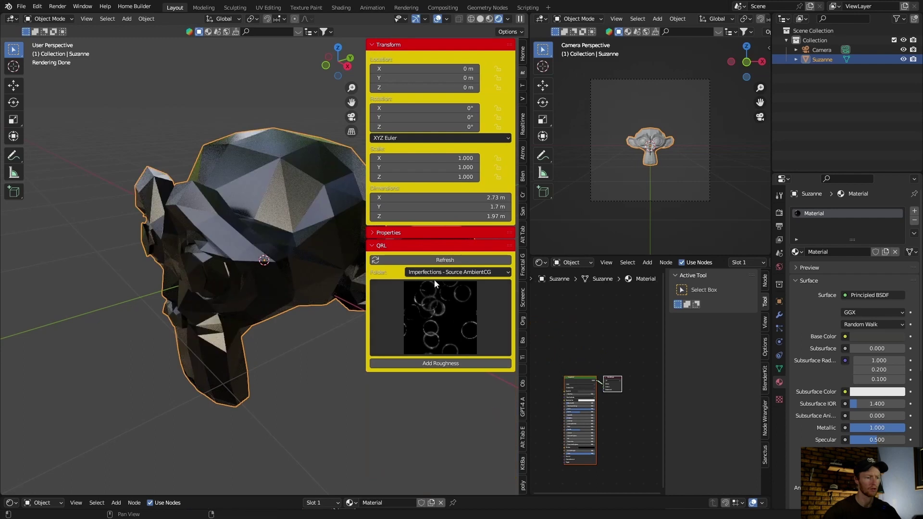
Add a fresh Fingerprints002 roughness layer at Scale 5.000, Amount 1.000
{"action": "left_click", "coordinate": [433, 325]}
{"action": "left_click", "coordinate": [388, 118]}
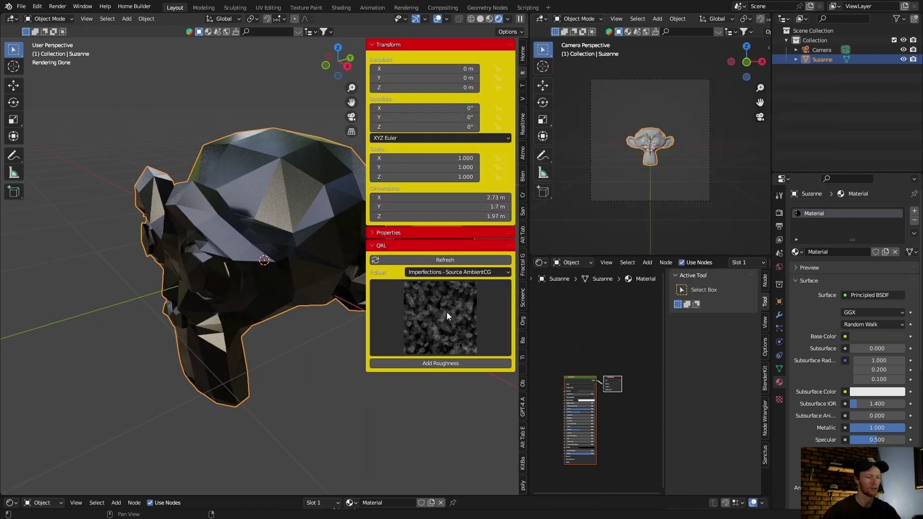
{"action": "left_click", "coordinate": [439, 365]}
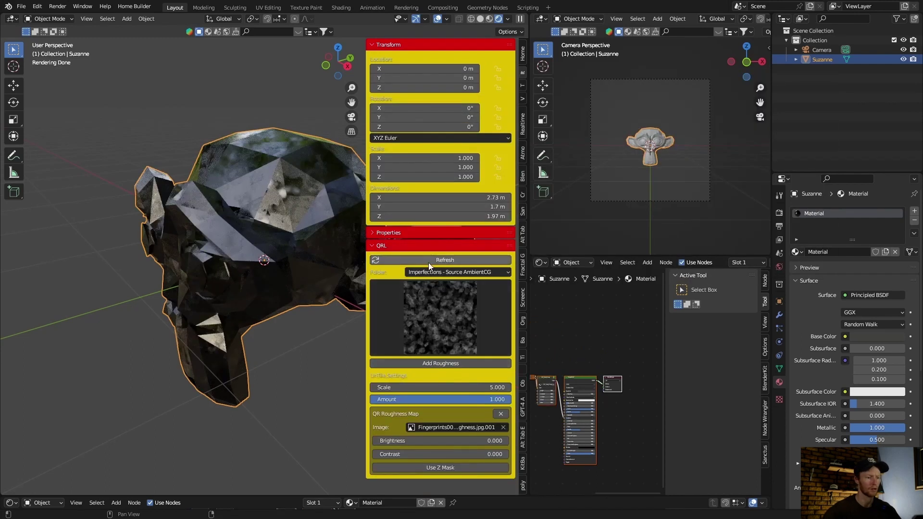
Add SurfaceImperfections009 as a second roughness layer on Suzanne
{"action": "left_click", "coordinate": [434, 322]}
{"action": "left_click", "coordinate": [646, 193]}
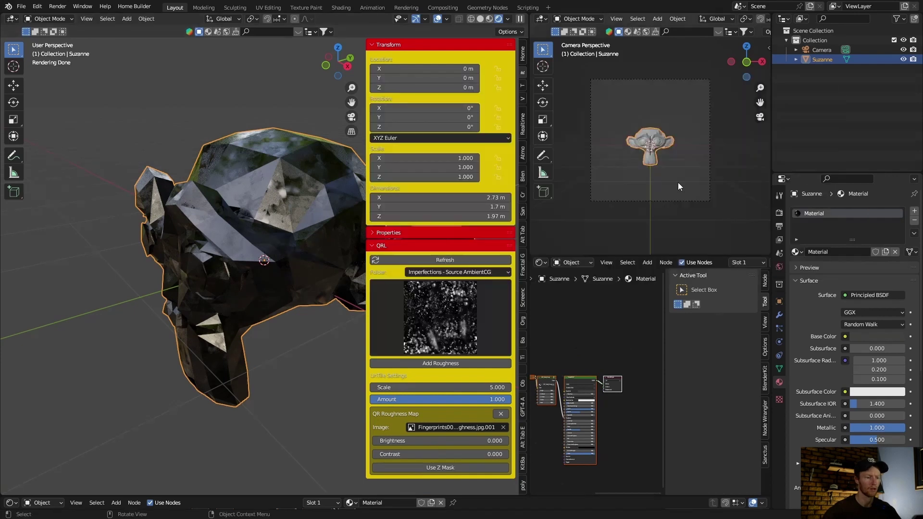
{"action": "left_click", "coordinate": [428, 362]}
{"action": "scroll", "coordinate": [216, 254], "scroll_direction": "up", "scroll_amount": 4}
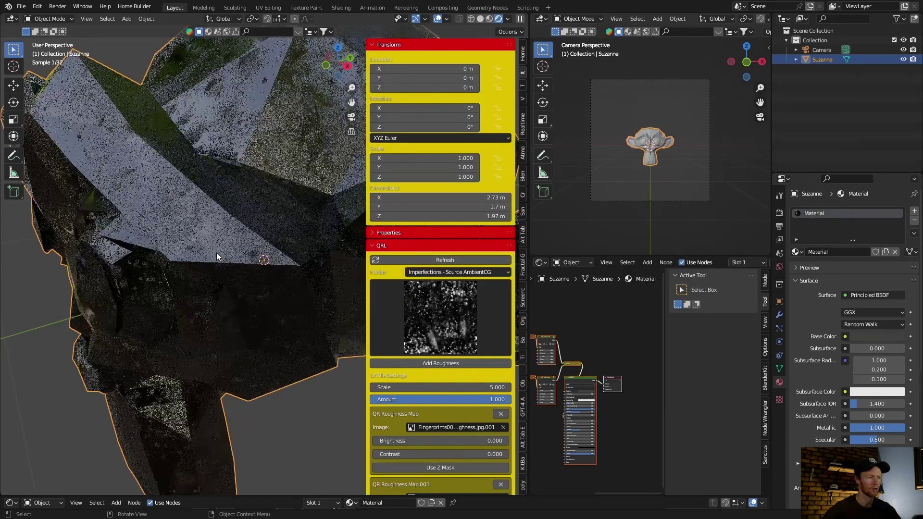
{"action": "scroll", "coordinate": [448, 316], "scroll_direction": "down", "scroll_amount": 3}
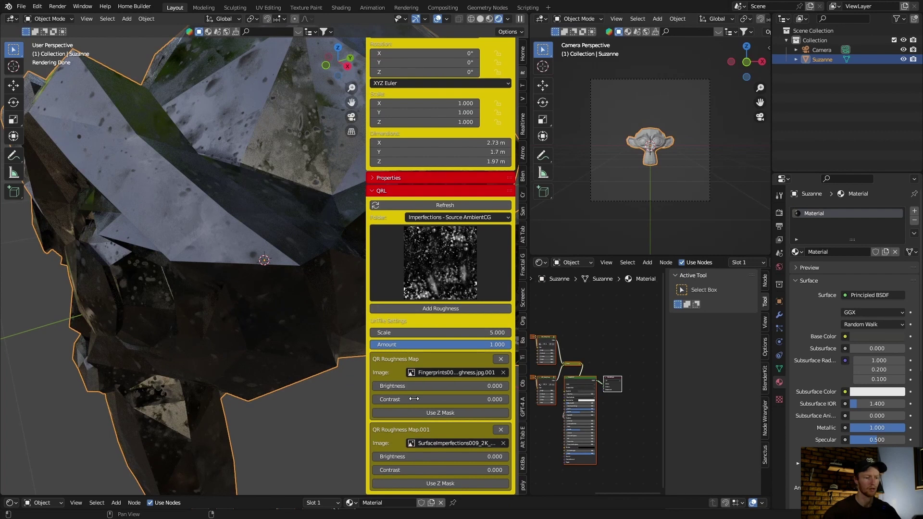
Remove the fingerprints layer, leaving only SurfaceImperfections009, and inspect the surface
{"action": "left_click", "coordinate": [500, 359]}
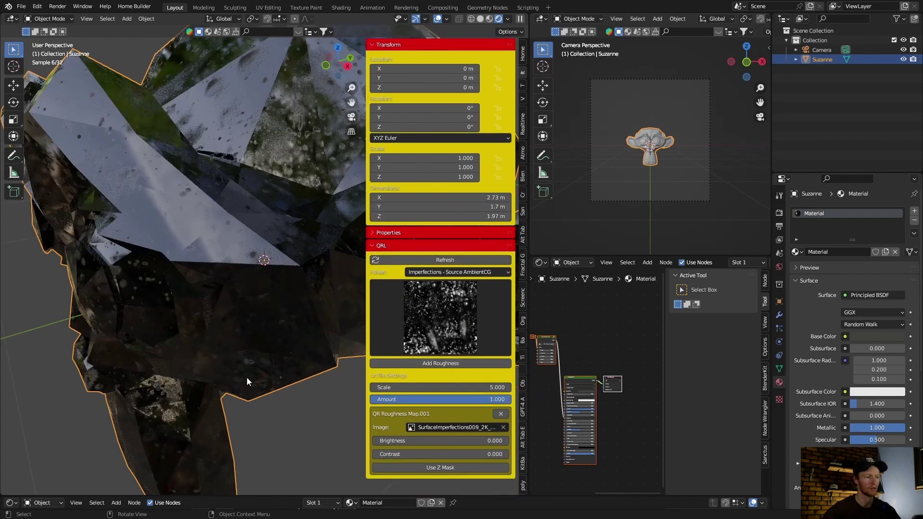
{"action": "middle_click_drag", "start_coordinate": [69, 328], "coordinate": [203, 339]}
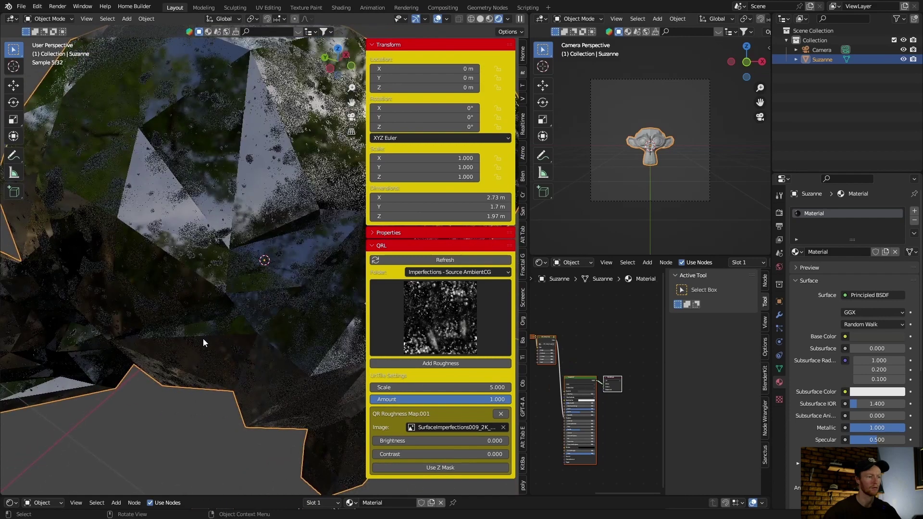
{"action": "scroll", "coordinate": [203, 338], "scroll_direction": "down", "scroll_amount": 5}
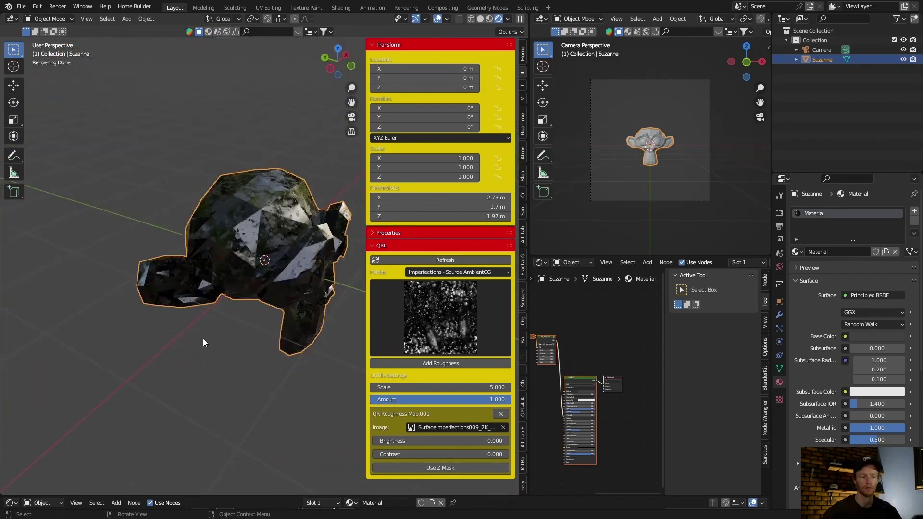